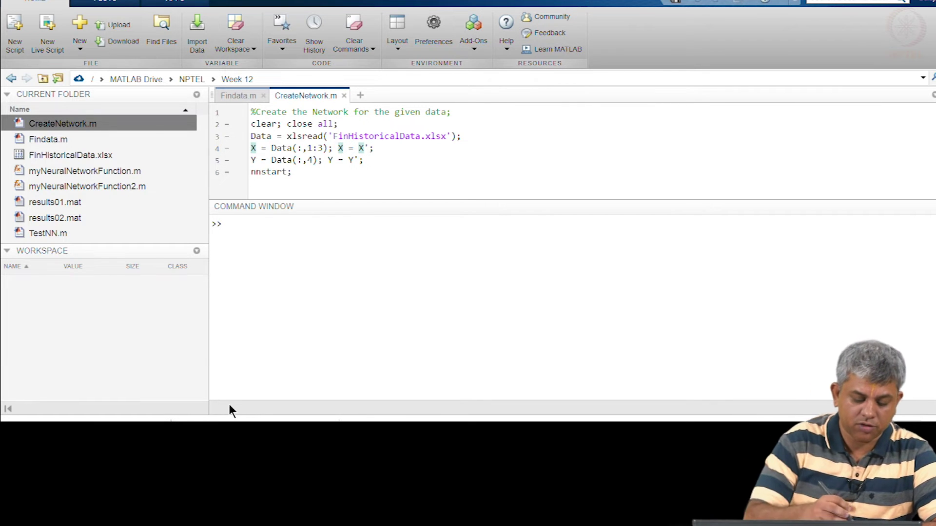
Step: Set a breakpoint on line 3 and run the CreateNetwork script
key(F12)
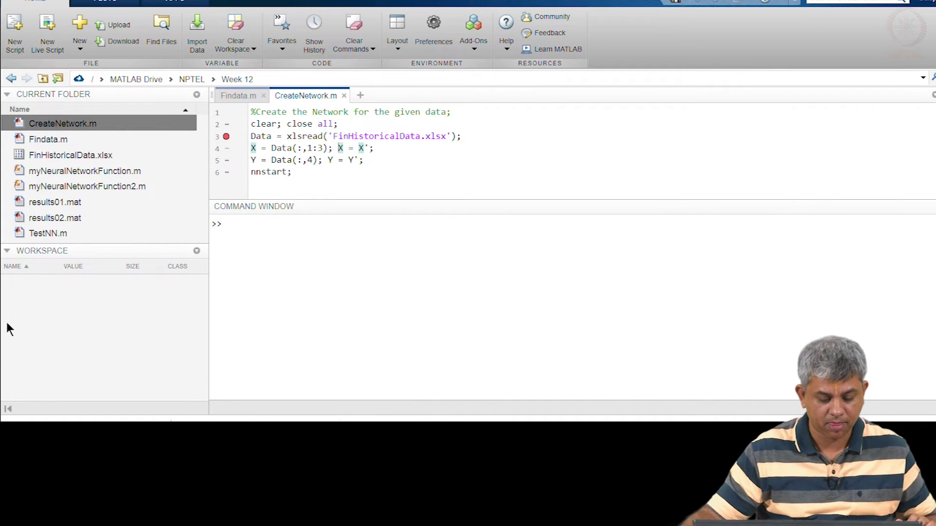
click(327, 224)
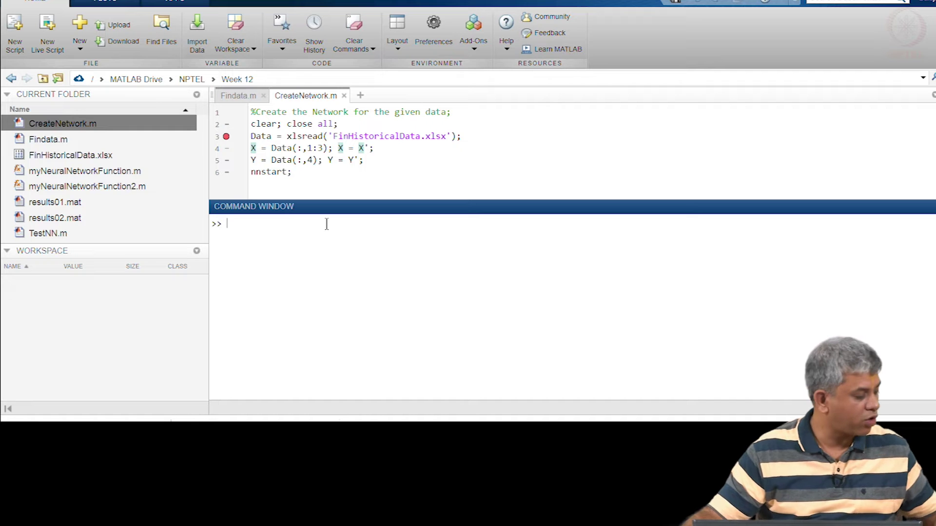
text(CreateNetwork)
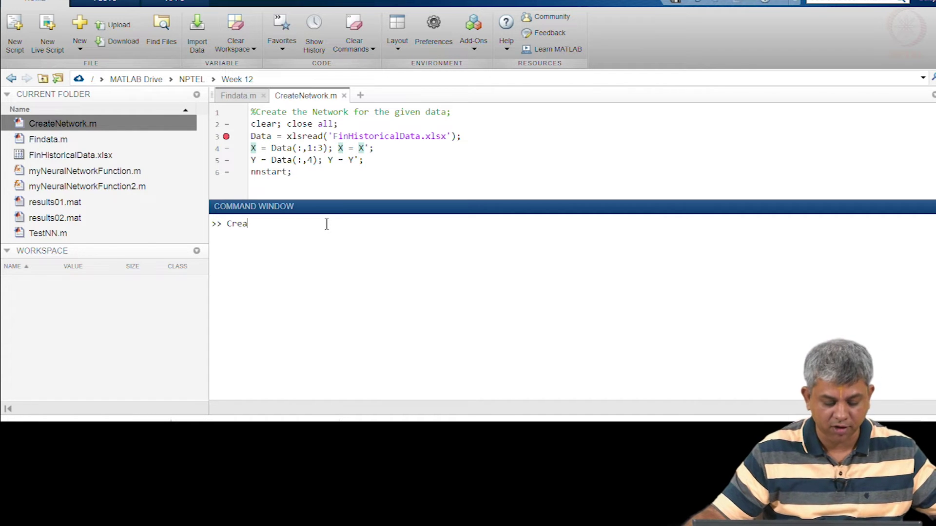
key(Return)
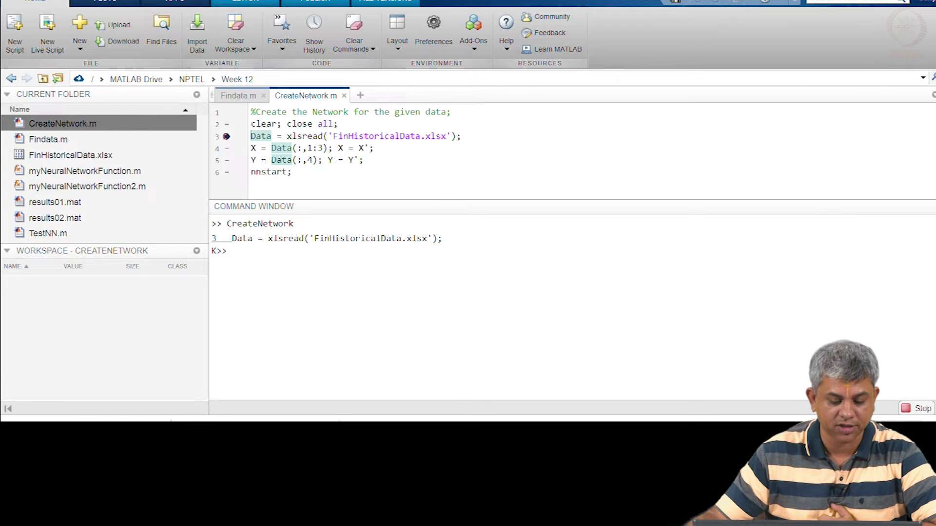
Step: Step through lines 3–5 to load Data, X and Y, stopping before nnstart
click(273, 3)
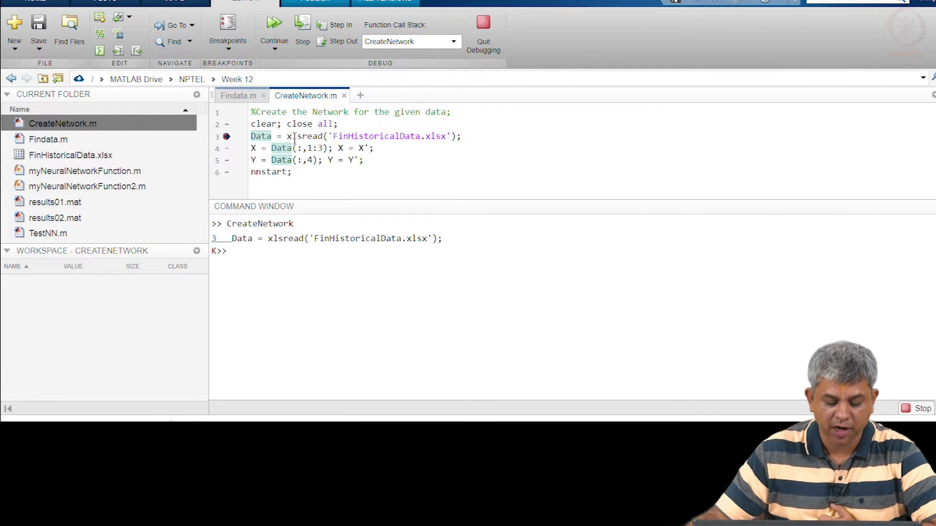
click(453, 136)
drag(453, 136, 281, 137)
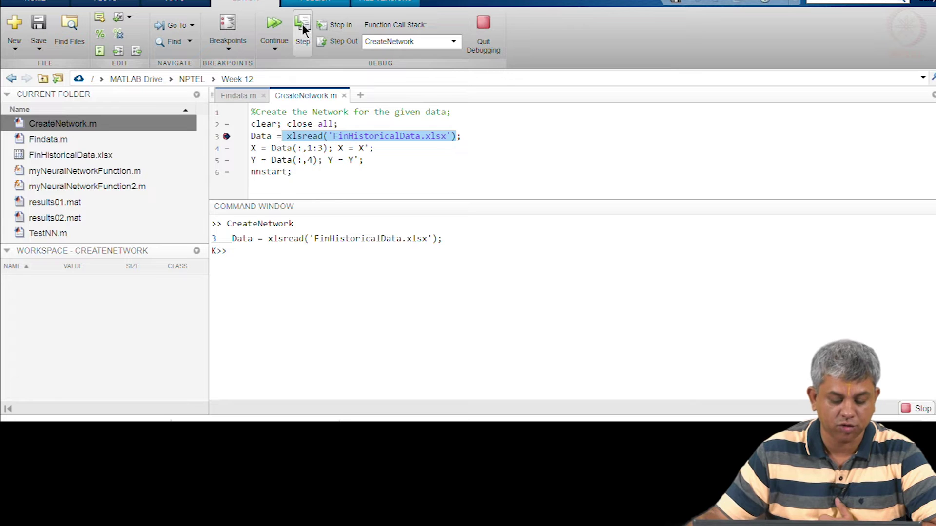
click(302, 39)
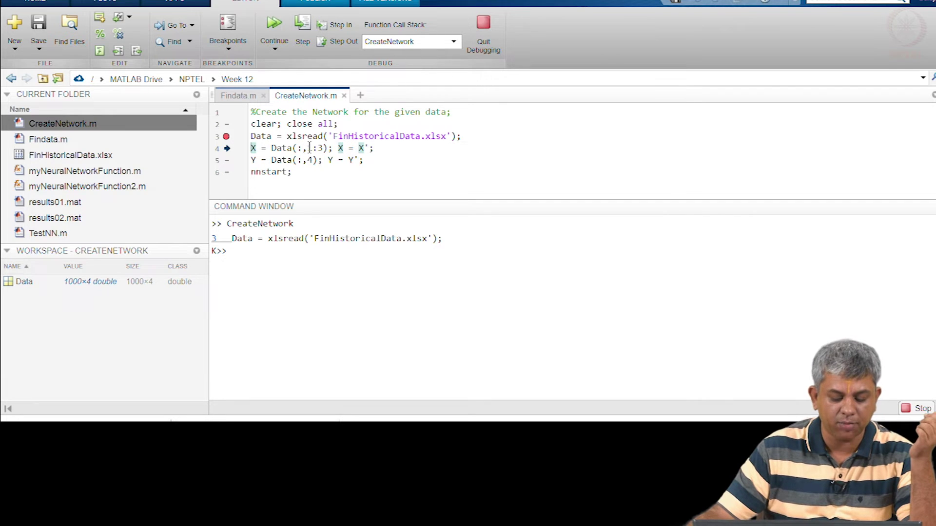
drag(308, 148, 323, 147)
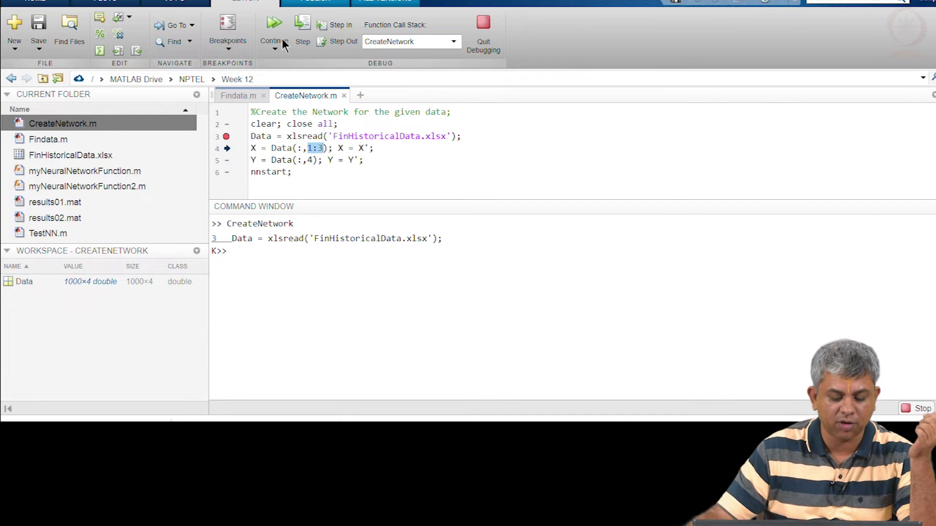
click(301, 22)
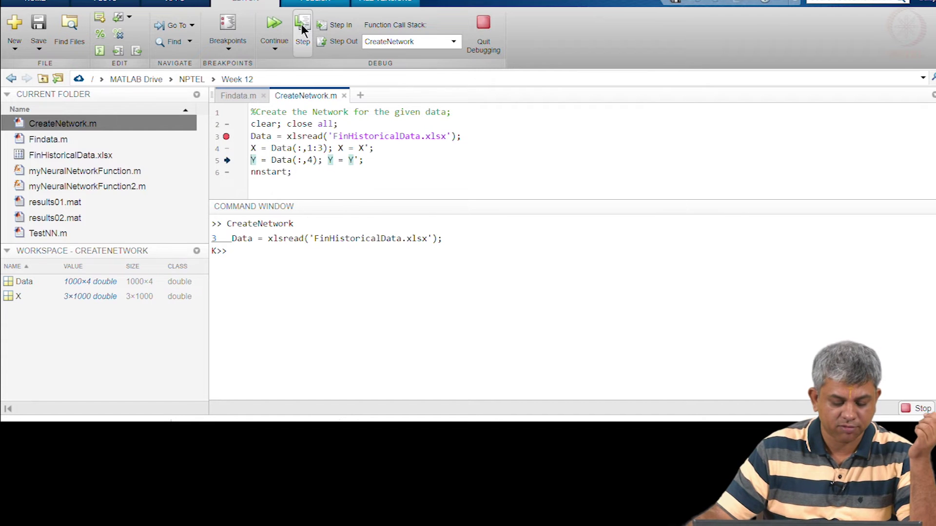
click(301, 24)
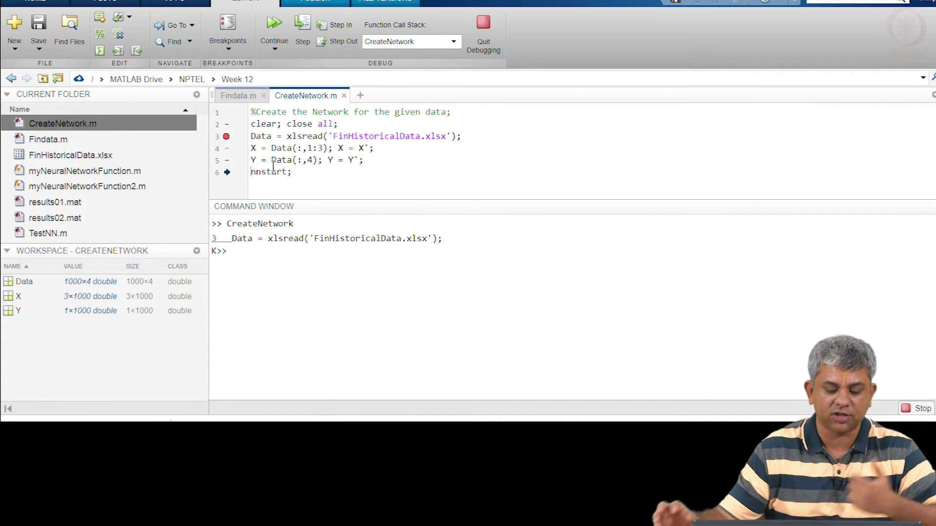
Step: Run nnstart, move the Neural Network Start window aside, and launch the Fitting app
click(304, 23)
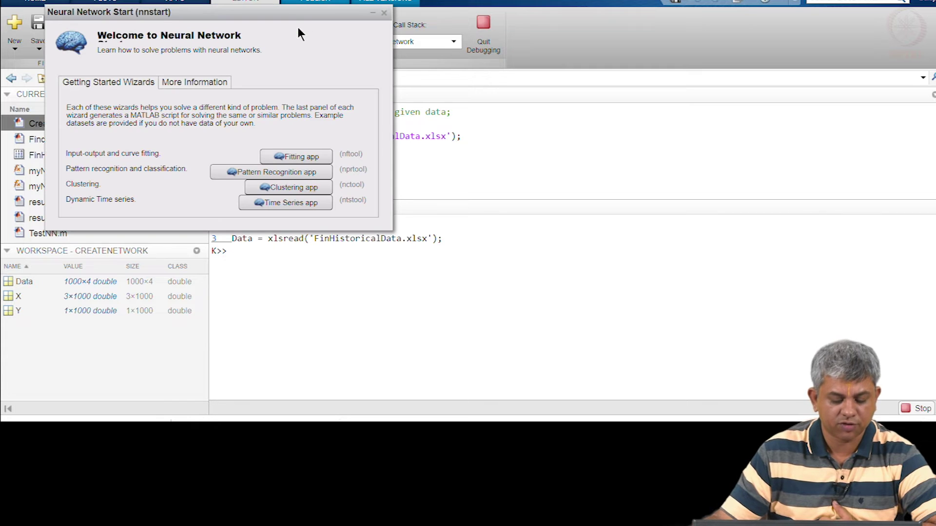
drag(284, 12, 546, 61)
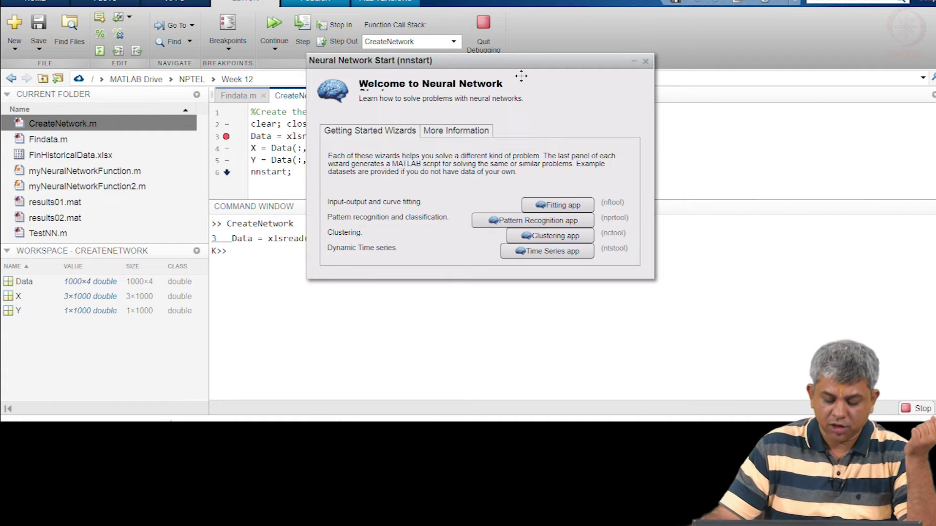
click(554, 206)
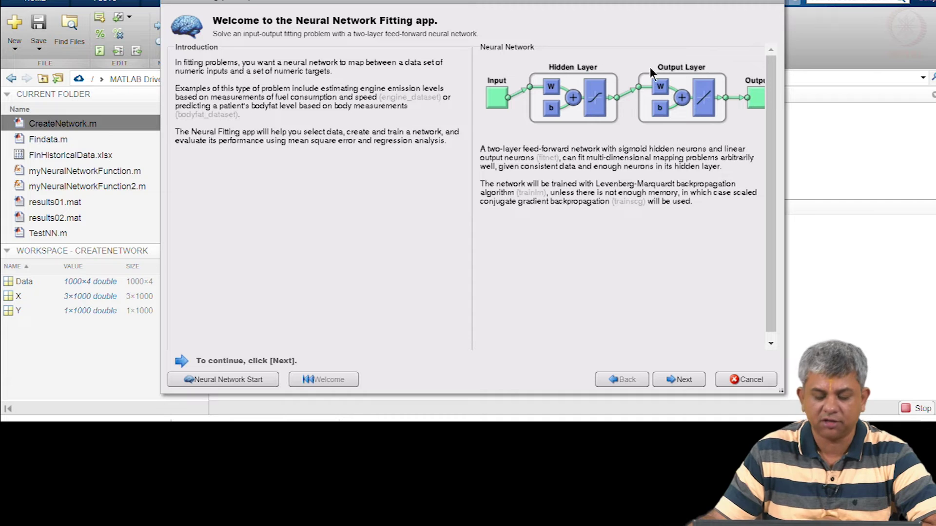
Step: Choose X as inputs and Y as targets, then advance to the 70/15/15 data split
click(684, 379)
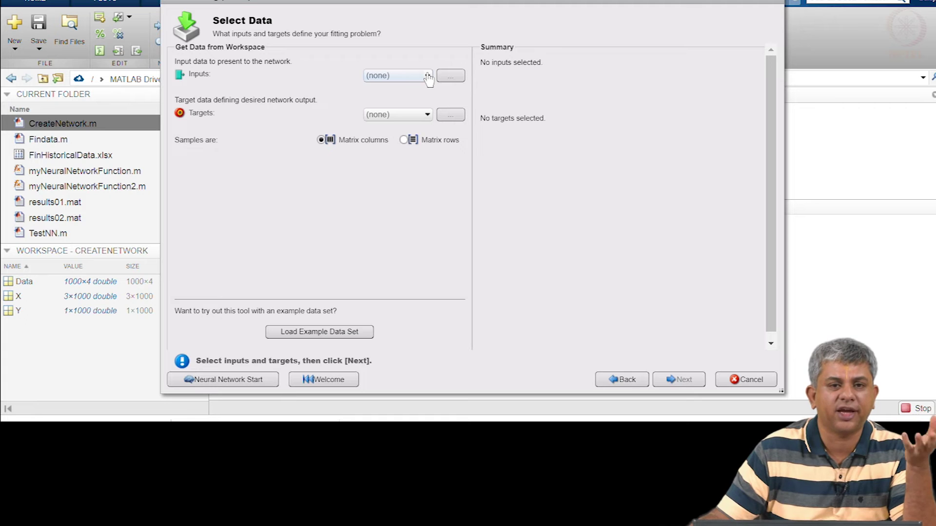
click(428, 78)
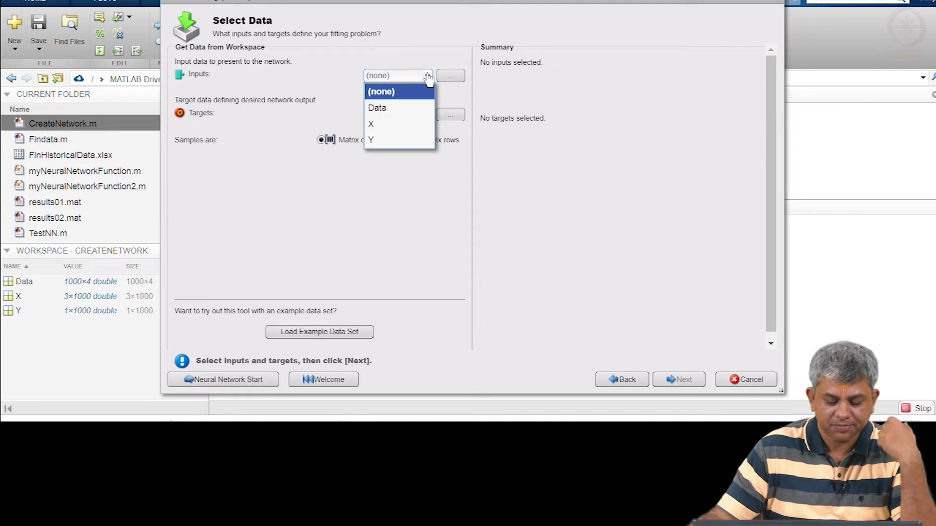
click(380, 125)
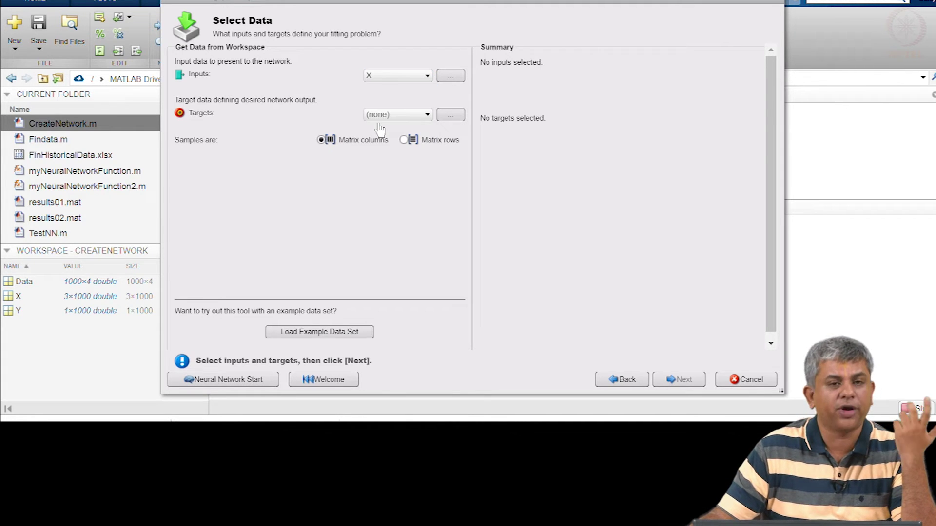
click(426, 116)
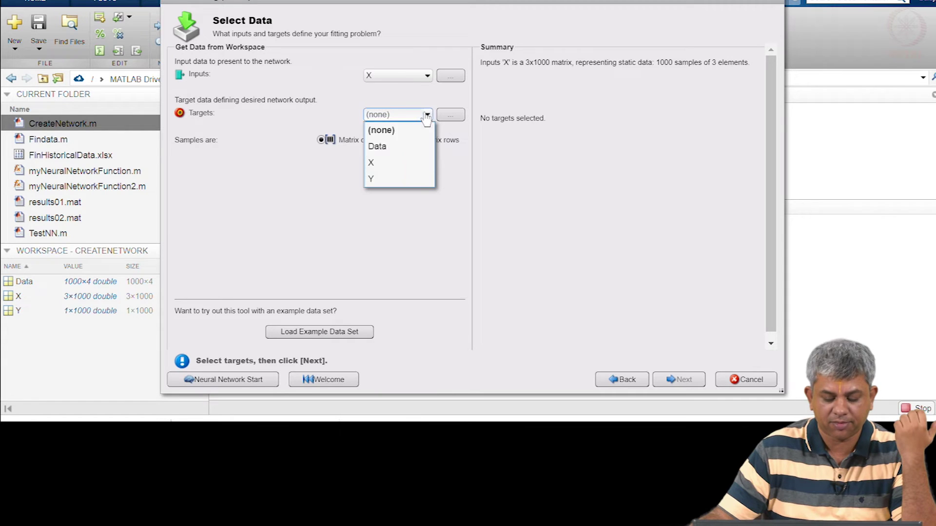
click(377, 177)
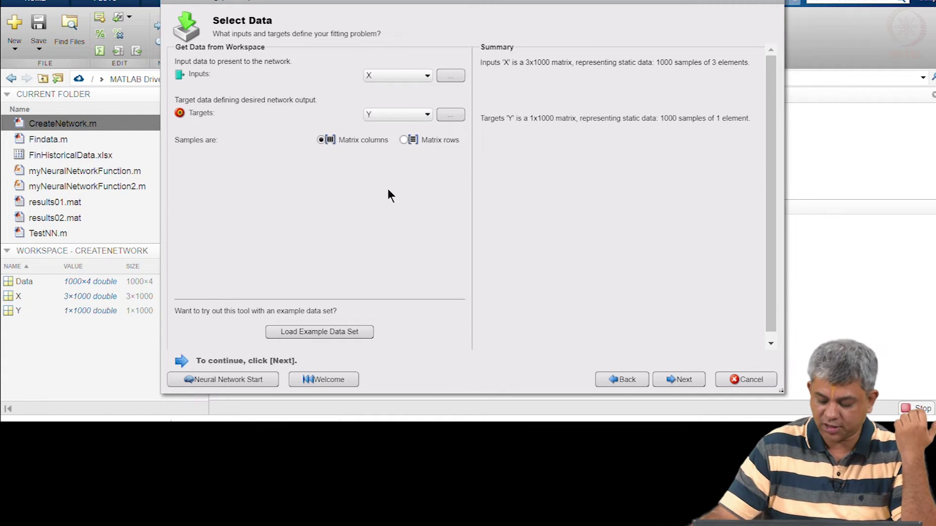
click(667, 383)
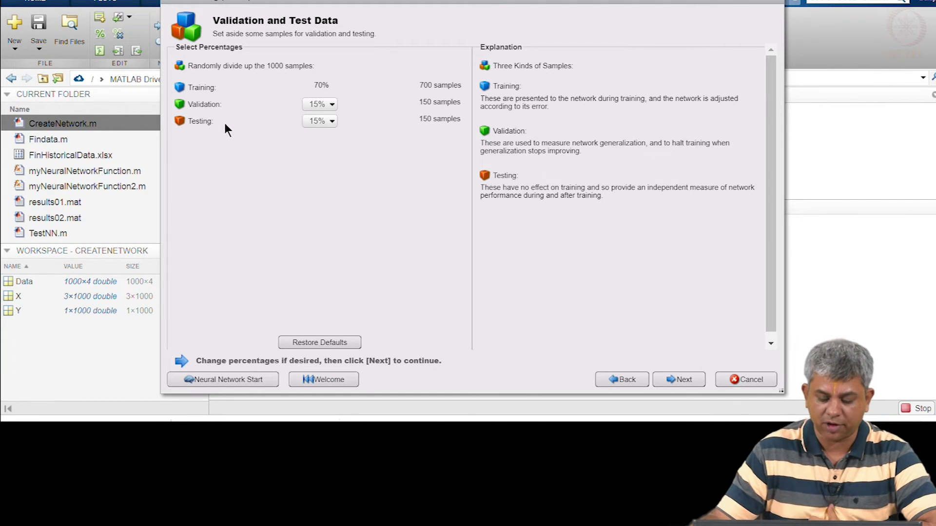
Step: Keep 10 hidden neurons and create the network for Levenberg-Marquardt training
click(678, 380)
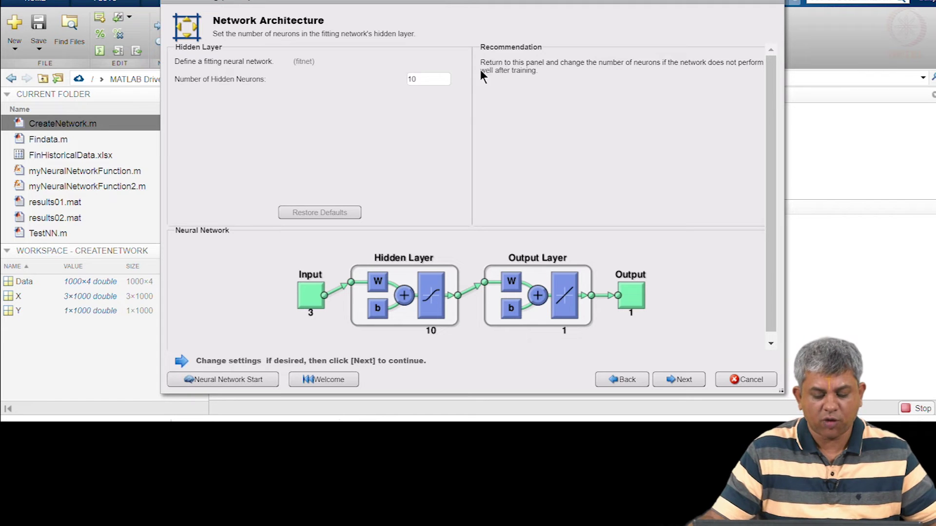
click(423, 76)
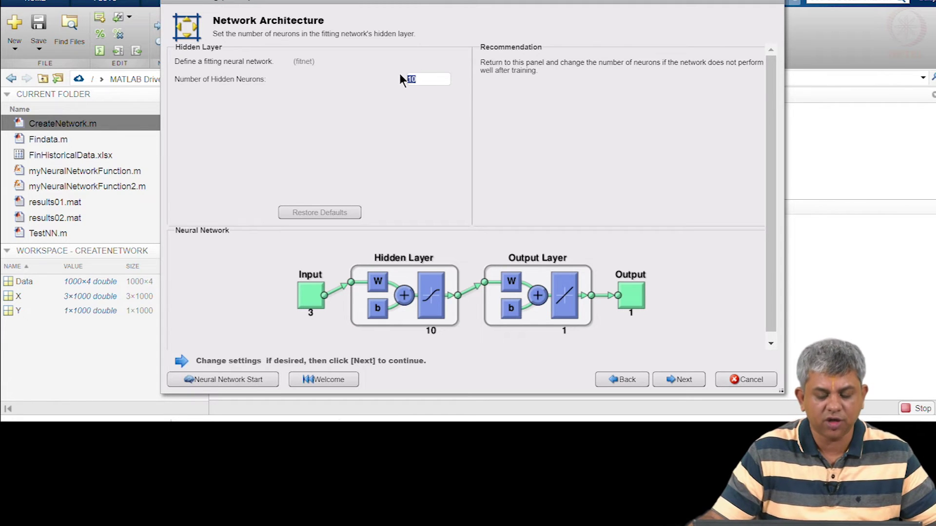
click(438, 77)
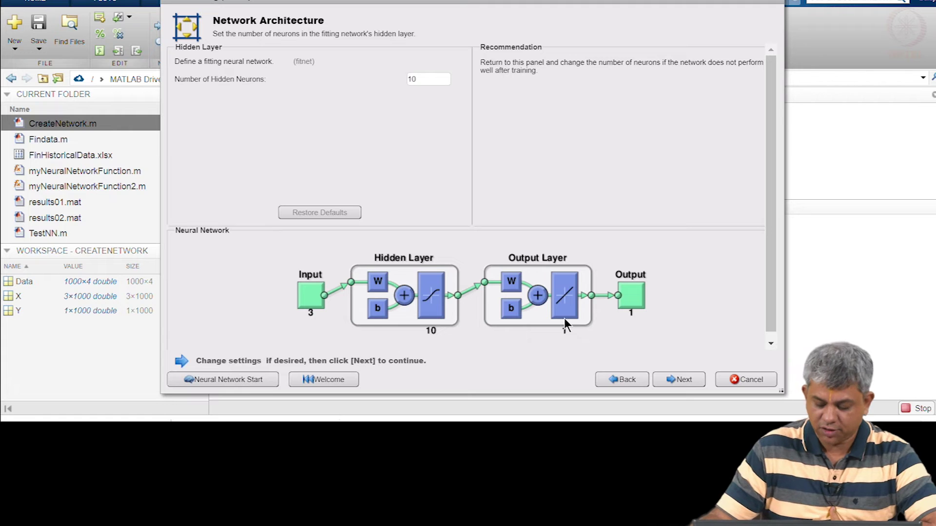
click(683, 380)
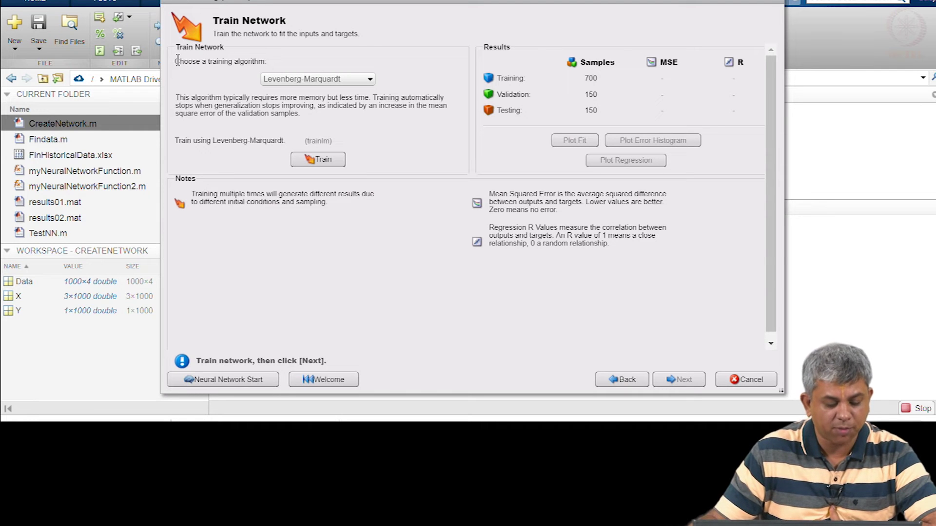
drag(177, 60, 284, 46)
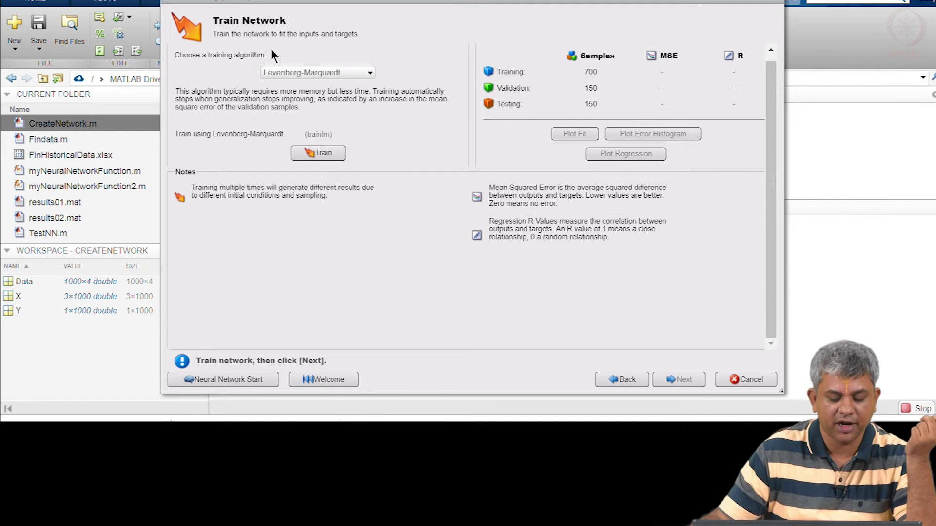
click(369, 72)
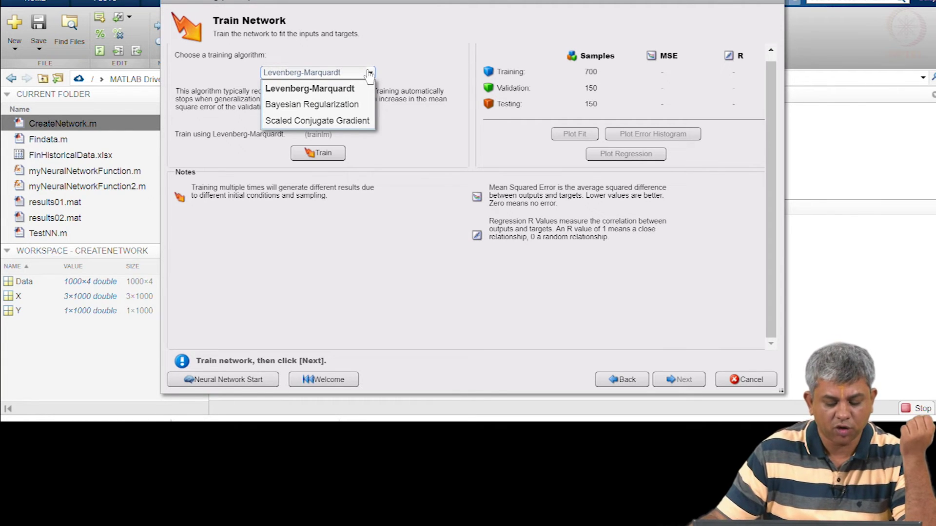
click(390, 35)
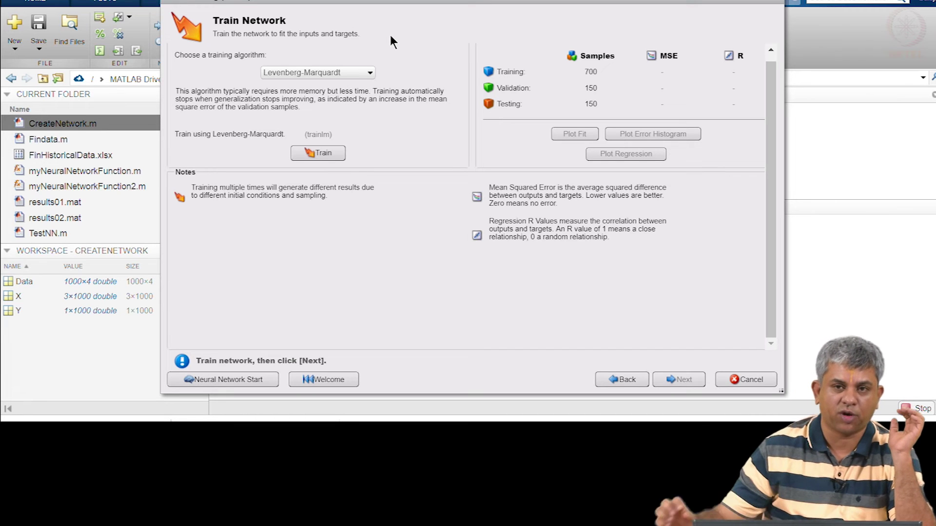
Step: Train the 10-neuron network, review its regression plot (R ≈ 0.99999), then plot its error histogram
click(324, 154)
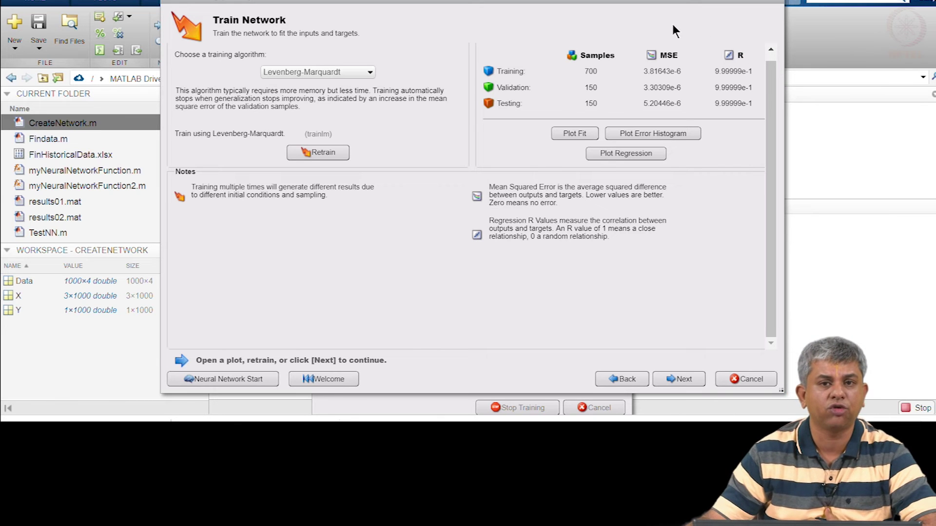
click(637, 155)
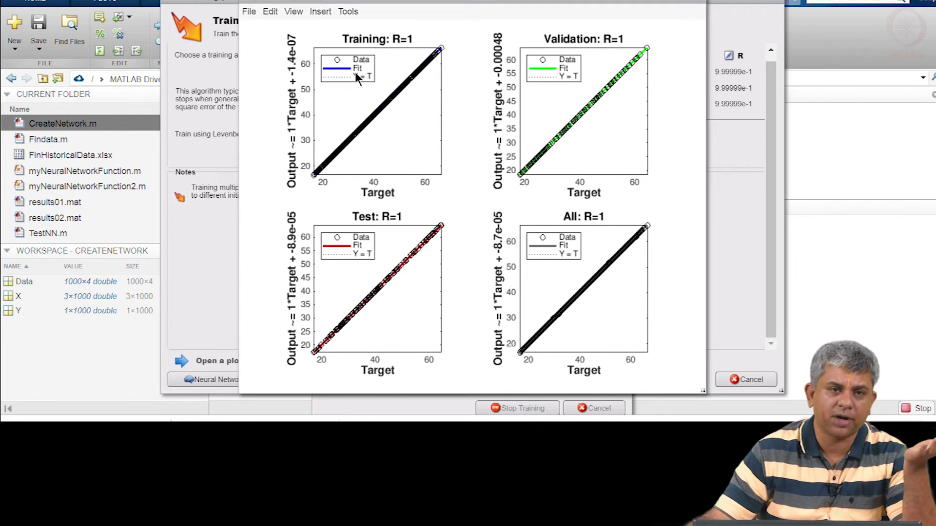
click(698, 5)
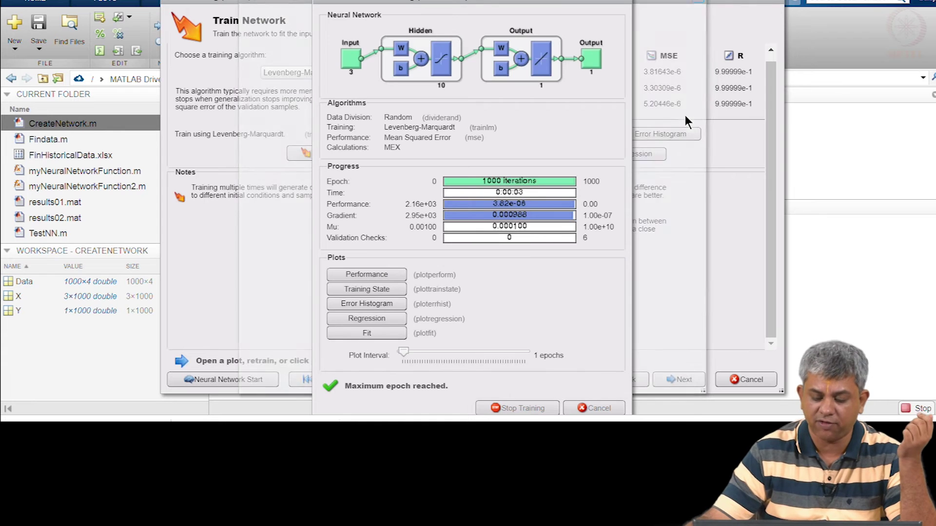
click(710, 153)
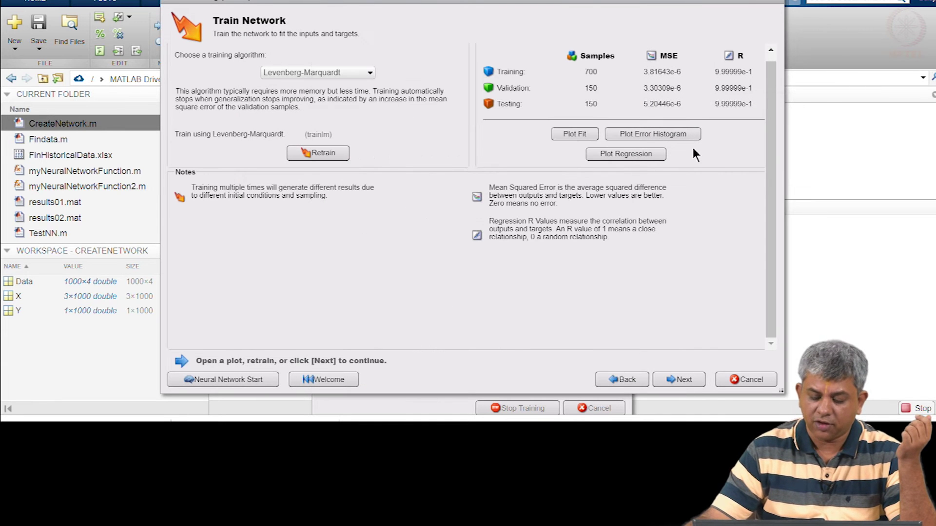
click(657, 135)
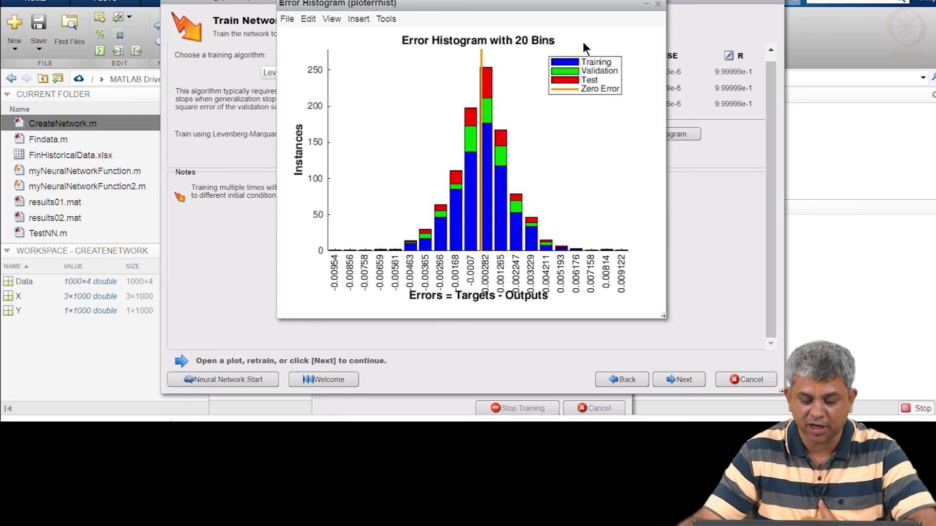
Step: Close the error histogram and return to the Train Network results with MSE near 4e-6
click(658, 5)
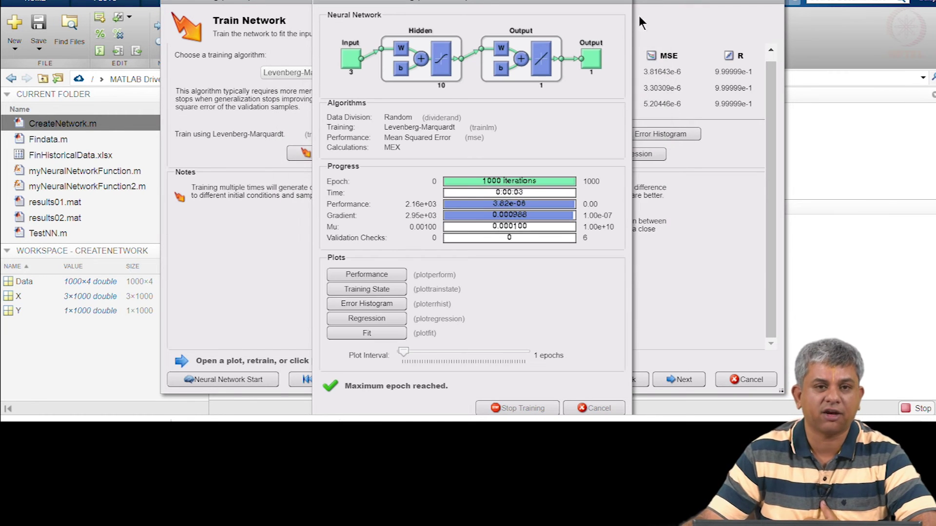
click(699, 240)
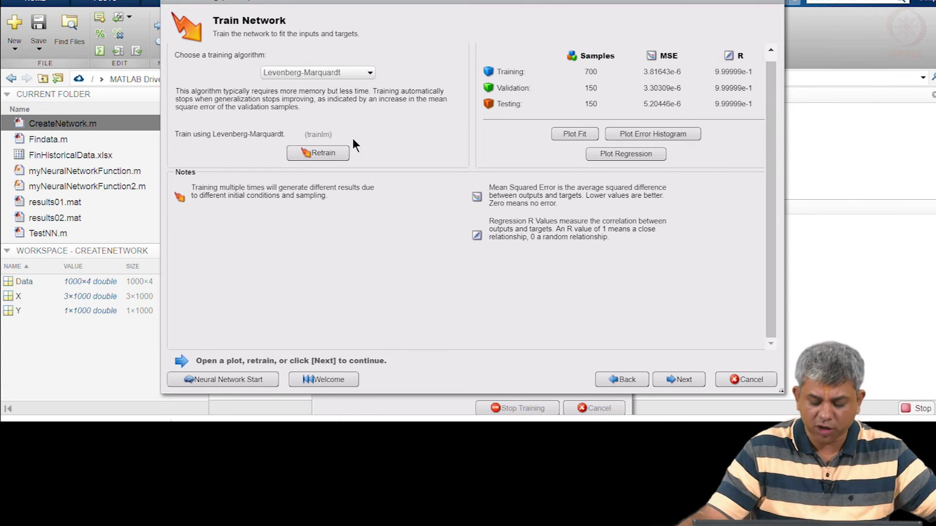
Step: Go back to the Network Architecture page showing 10 hidden neurons
click(624, 379)
Step: Change the hidden layer to 2 neurons, retrain, and plot the error histogram
double_click(427, 72)
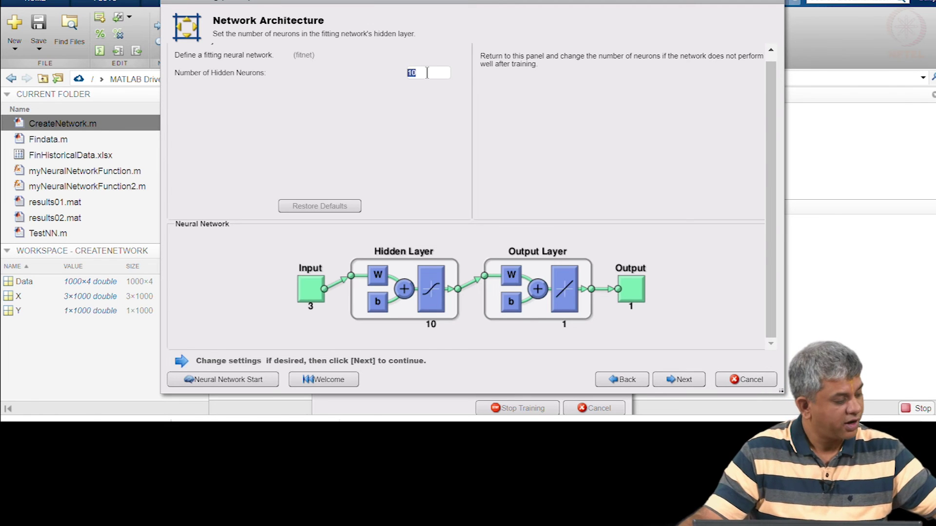
text(2)
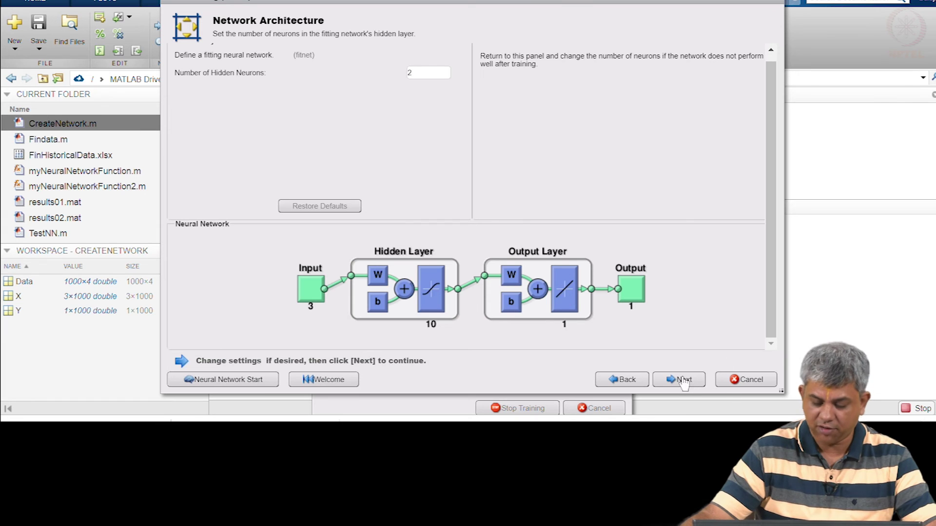
key(Return)
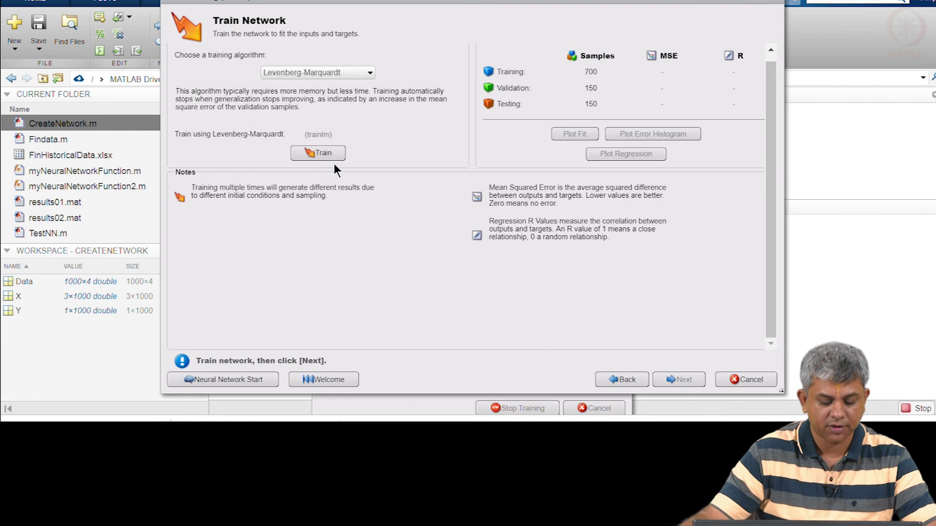
click(328, 159)
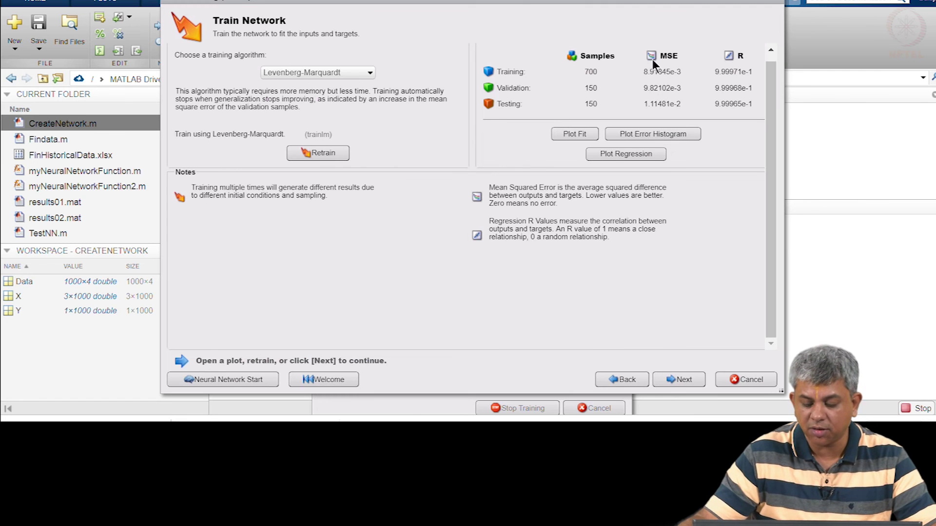
mouse_move(664, 59)
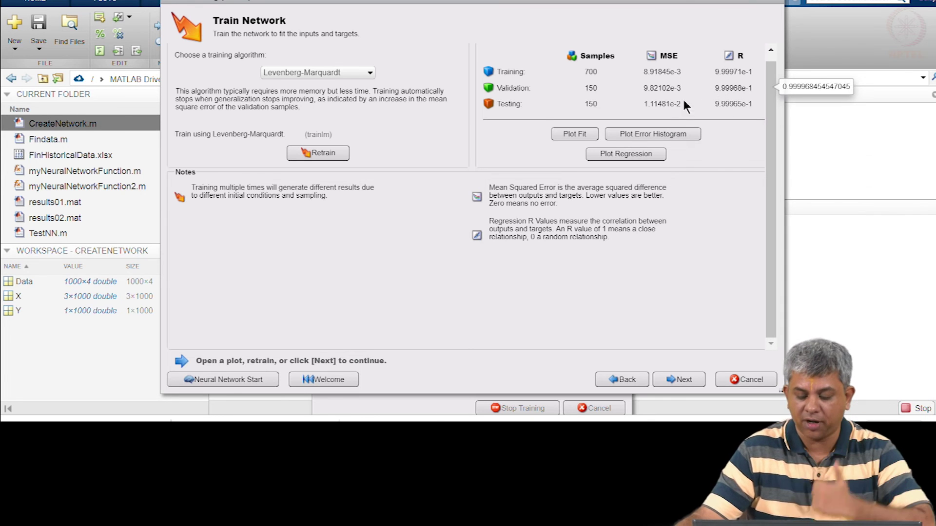
click(662, 130)
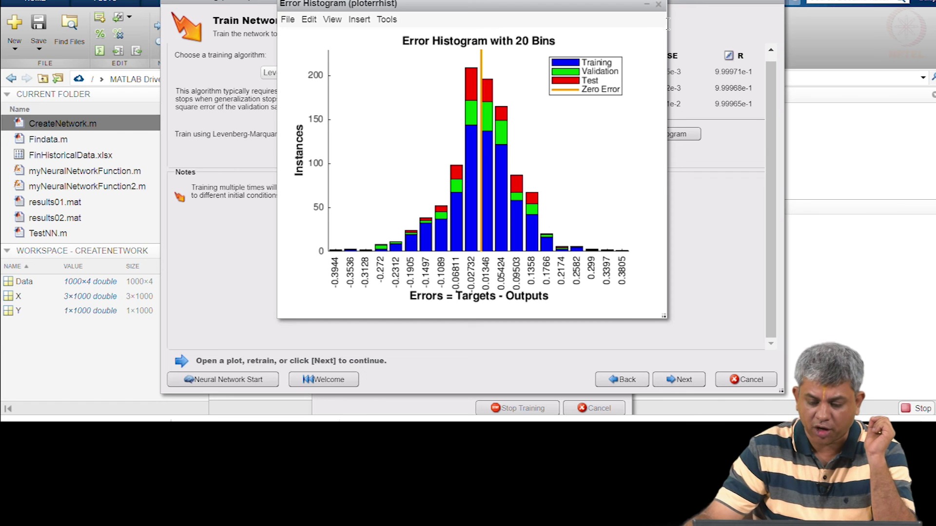
Step: Close the 2-neuron error histogram and return to the Network Architecture page
click(622, 359)
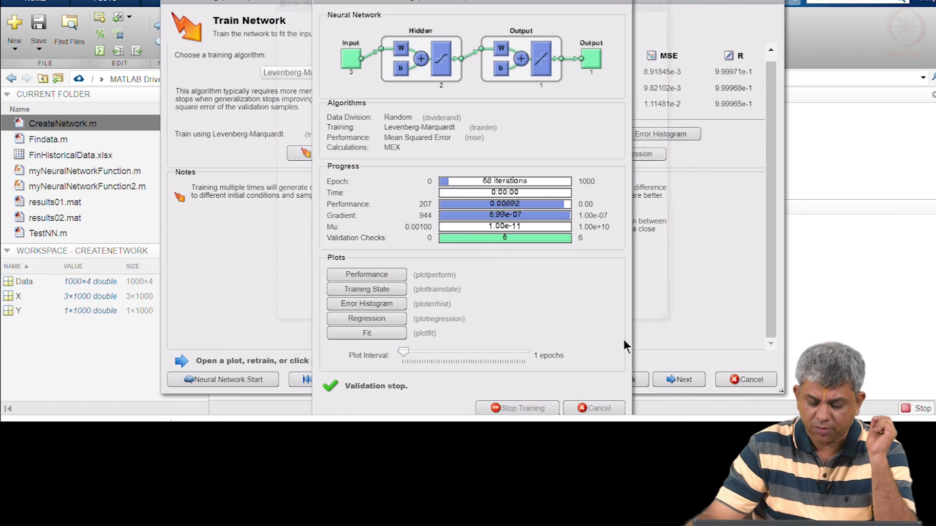
click(672, 303)
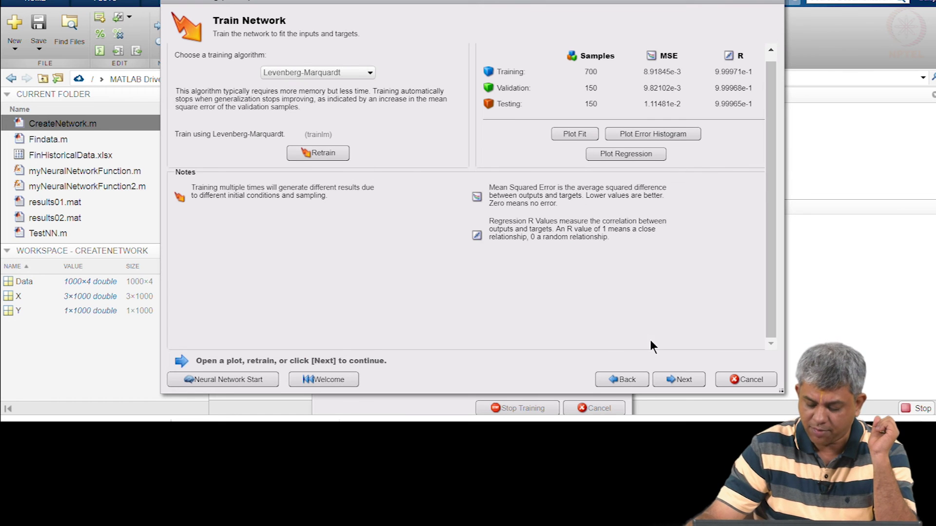
click(633, 378)
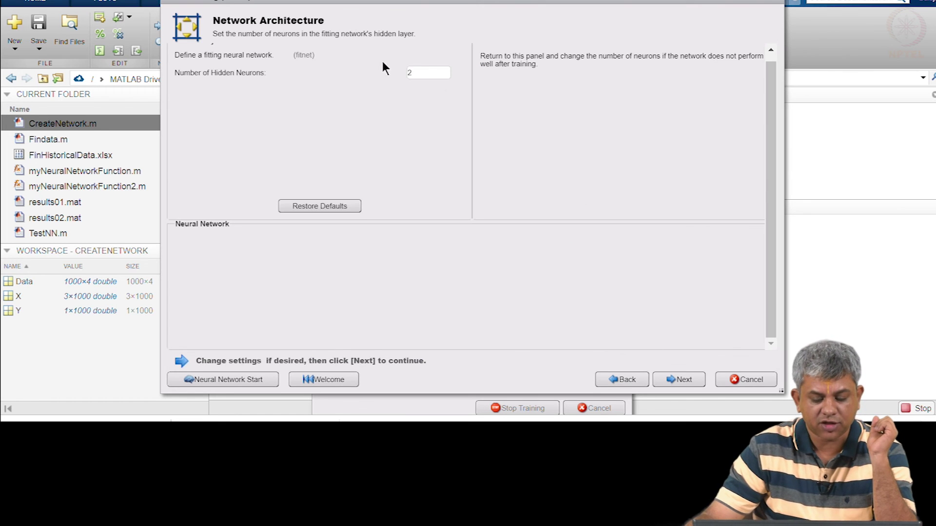
Step: Enlarge the hidden layer to 20 neurons and retrain, reaching MSE around 1.3e-7
click(420, 68)
text(2)
key(Return)
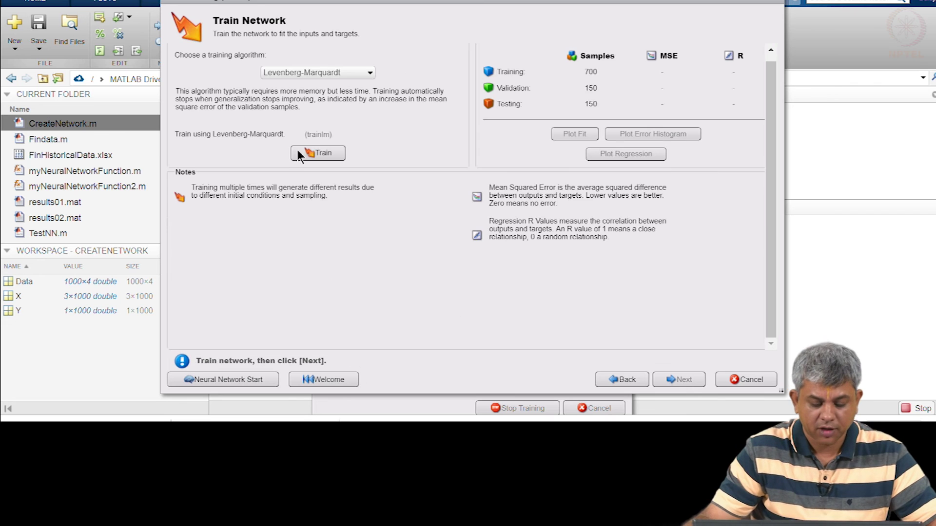
click(301, 155)
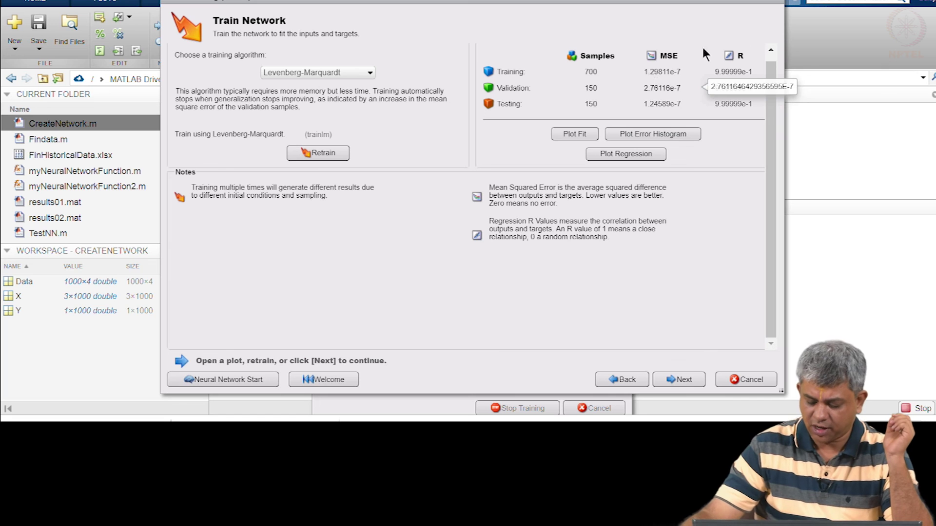
Step: Skip evaluation and deployment, select the 'net' variable name on Save Results, and finish the wizard
click(690, 381)
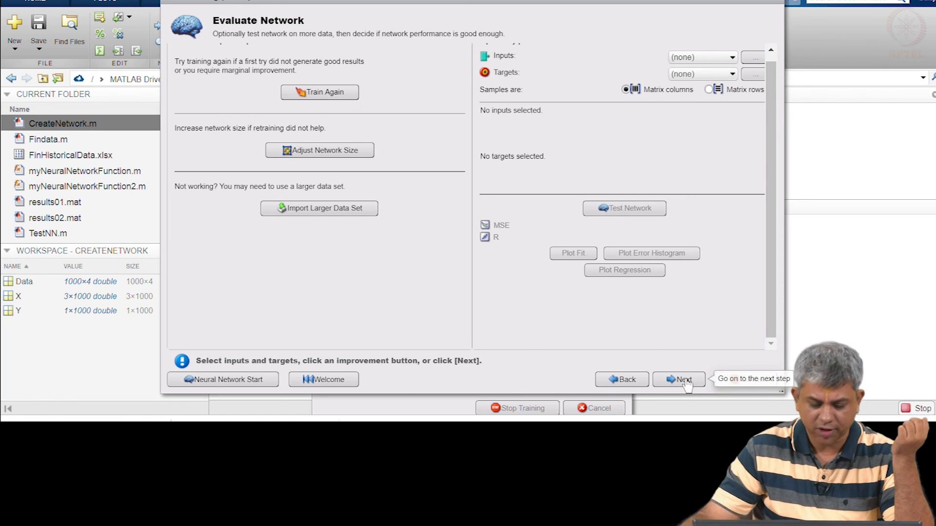
click(684, 380)
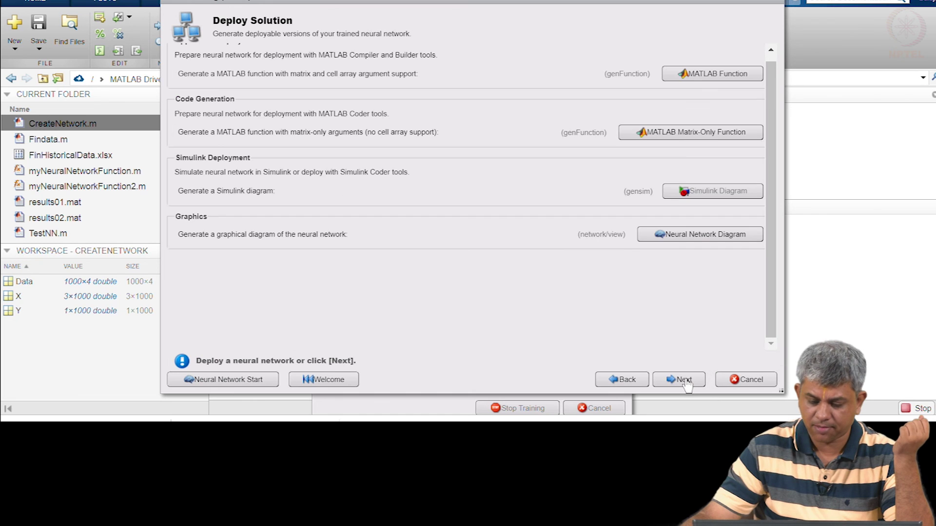
click(686, 381)
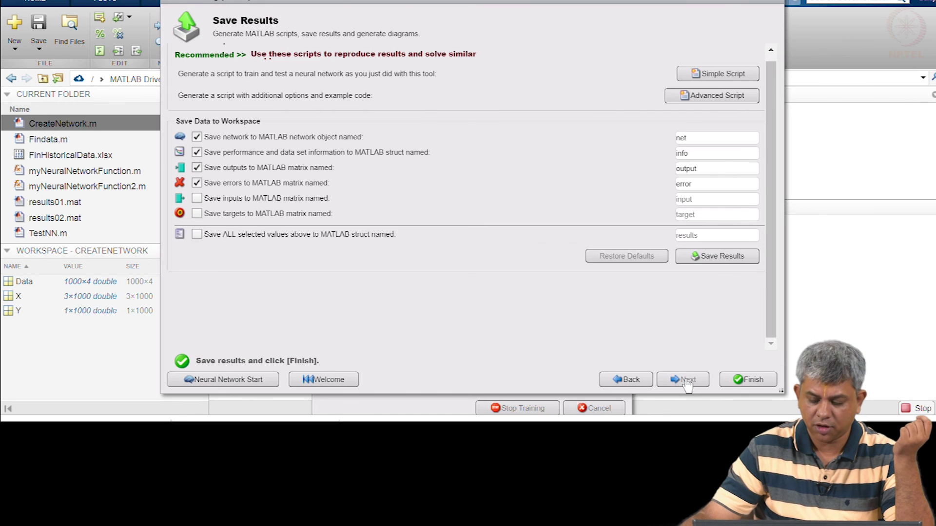
double_click(677, 136)
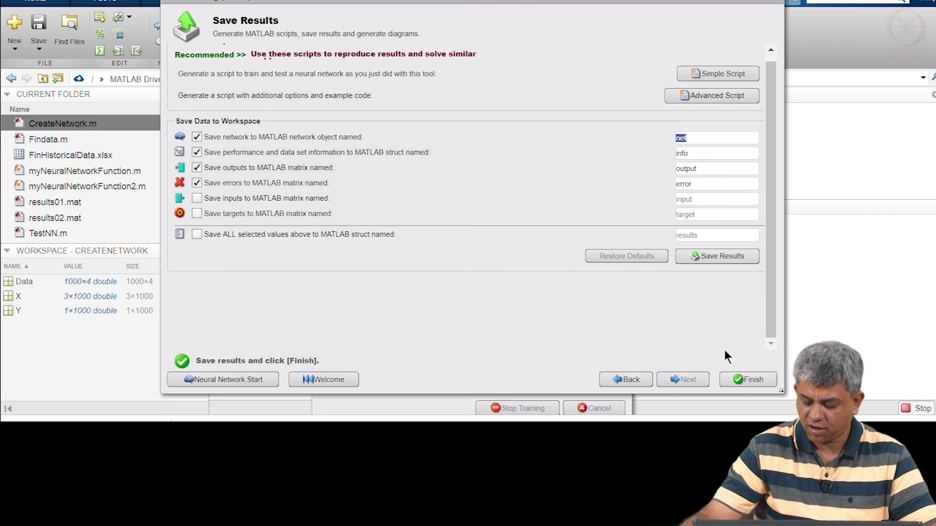
click(748, 379)
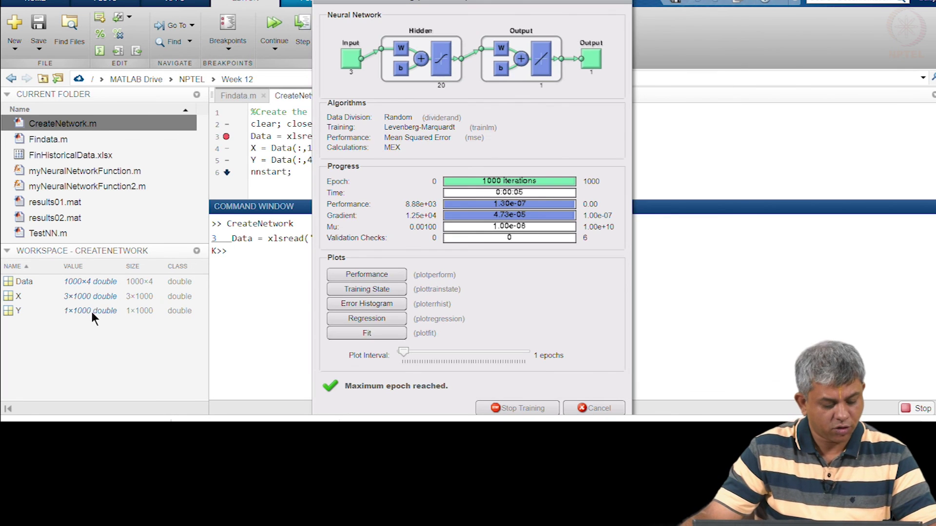